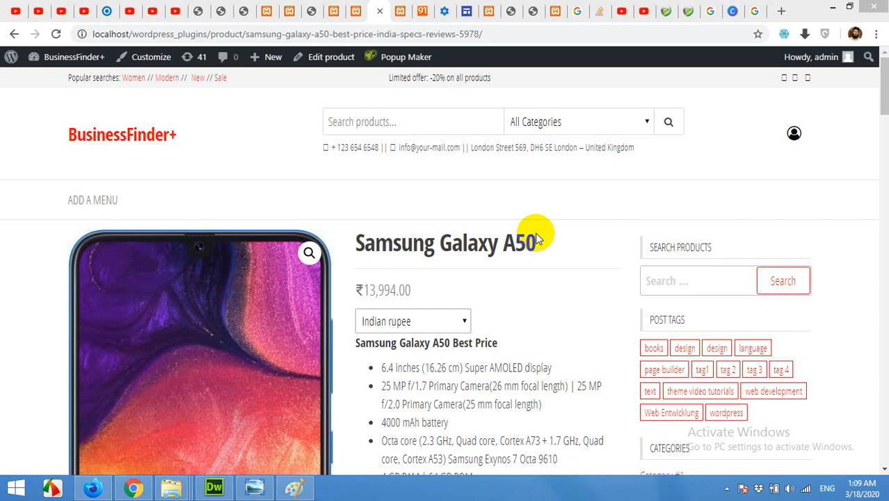
- Switch to the WordPress admin plugins page and open the page for adding new plugins
click(357, 11)
scroll(375, 216, down, 2)
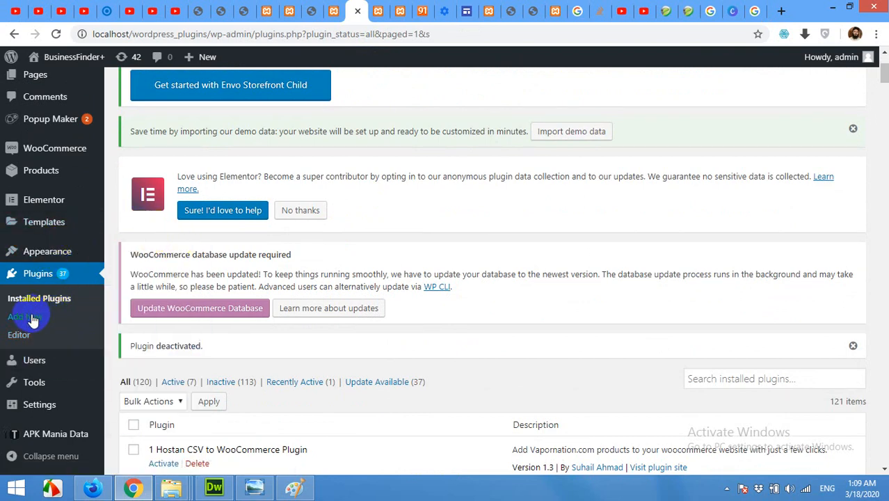
scroll(69, 204, up, 2)
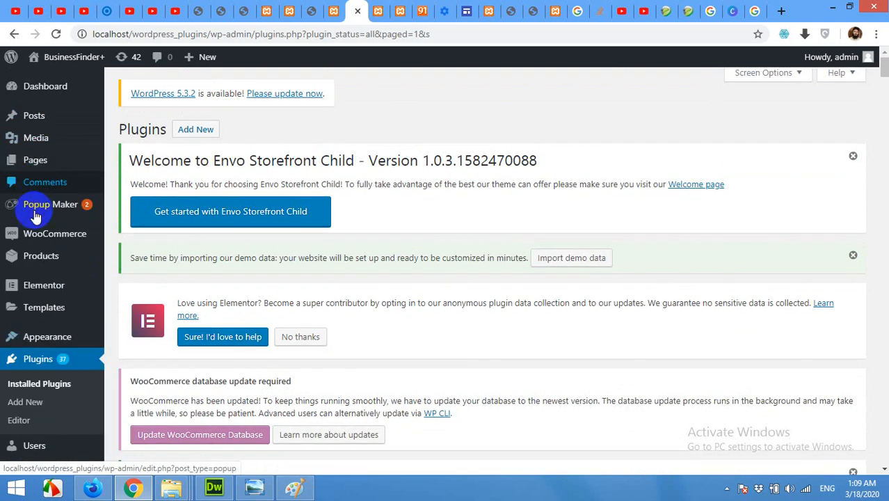
scroll(21, 306, down, 4)
click(35, 319)
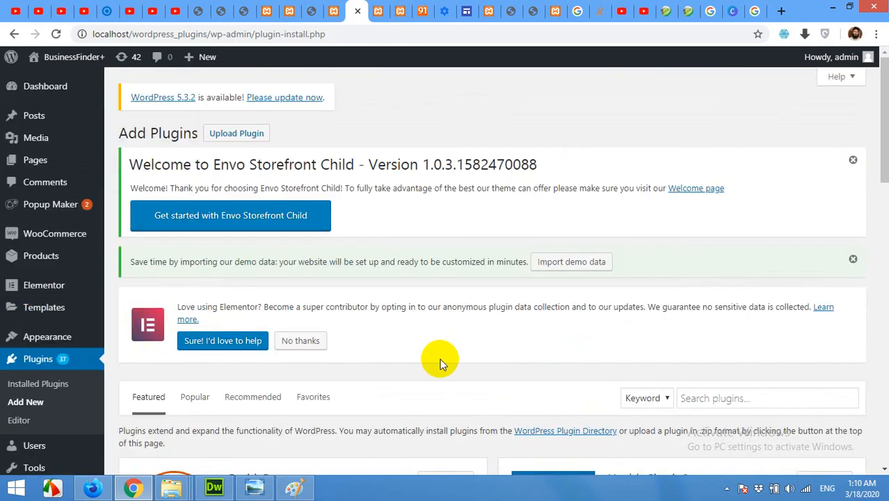
- Search the plugin directory for "popup maker" and view the matching plugins
click(708, 402)
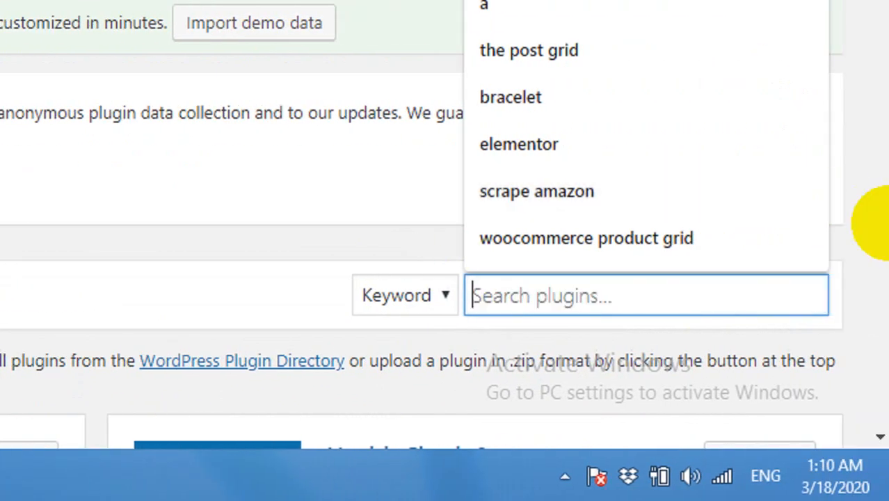
text(popup maker)
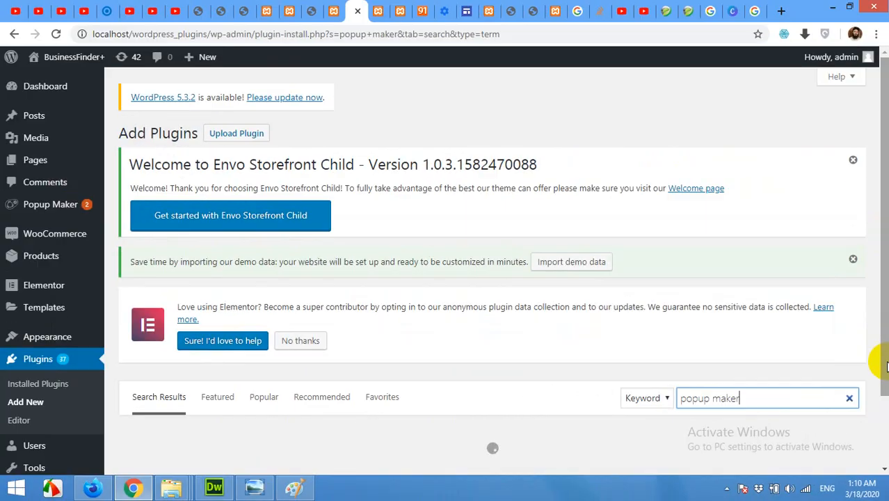
scroll(568, 354, down, 3)
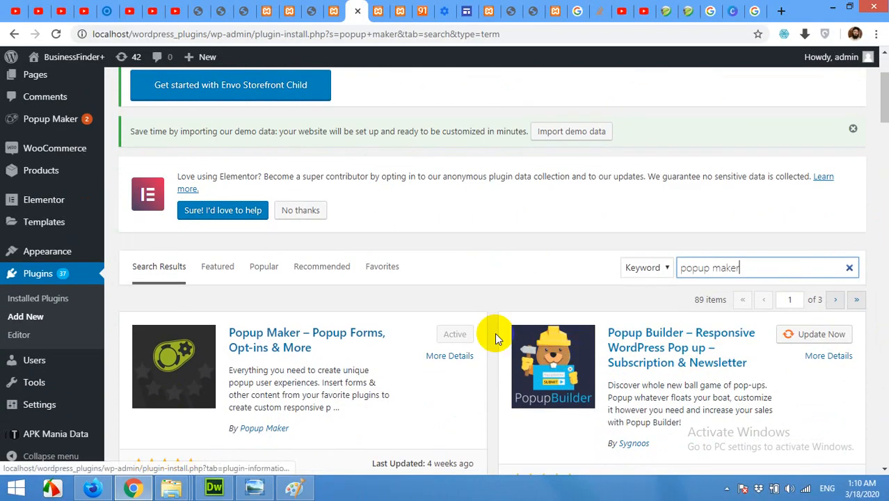
scroll(443, 274, down, 1)
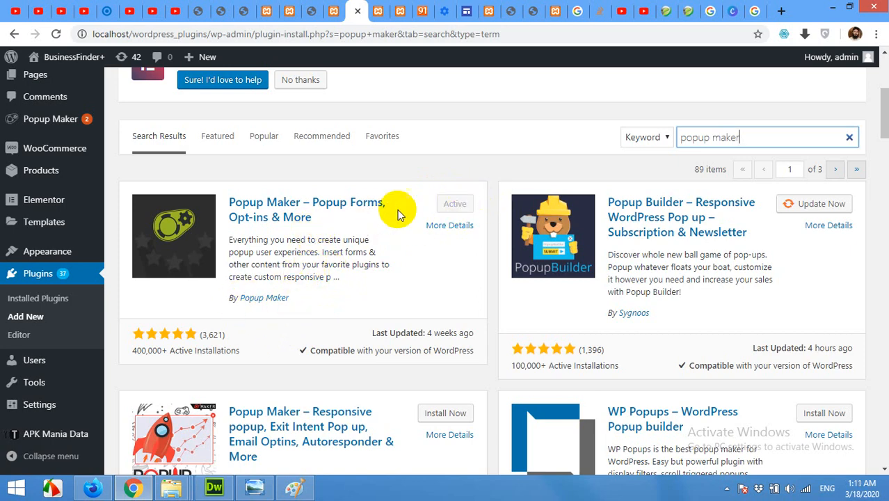
- Locate the Popup Maker plugin among the installed plugins by finding "popup maker" on the page
click(33, 304)
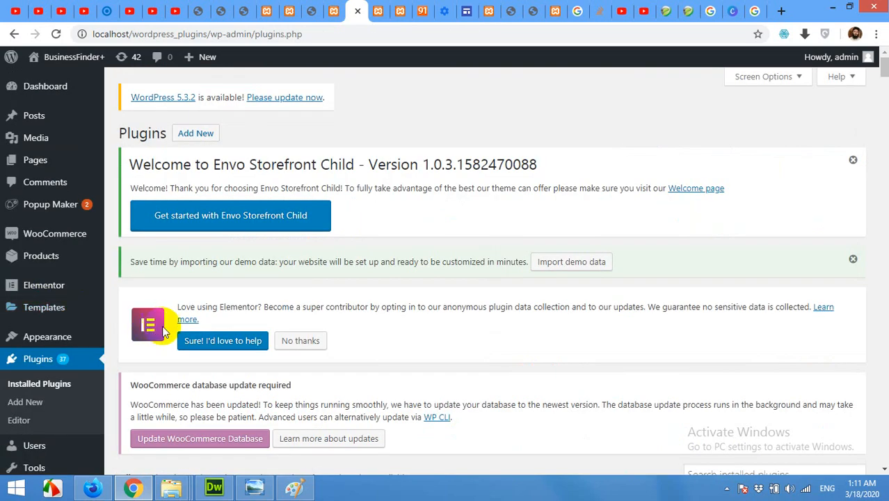
scroll(210, 359, down, 10)
scroll(252, 334, up, 3)
scroll(252, 334, up, 2)
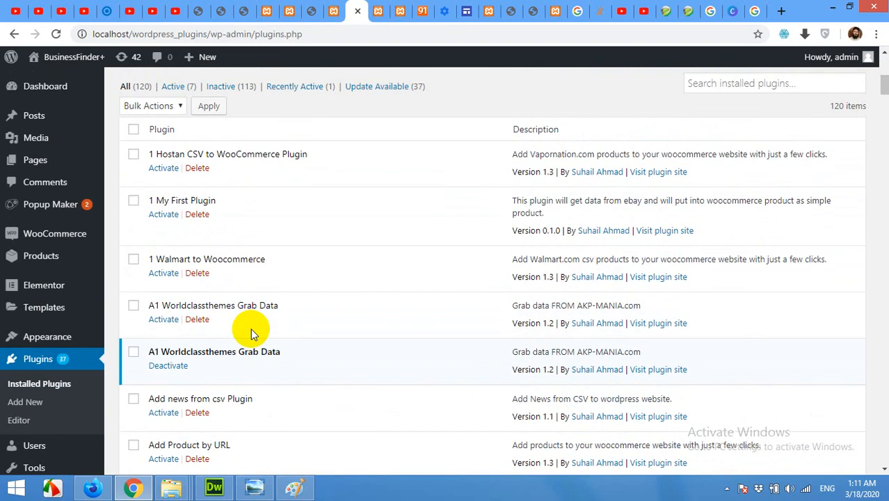
key(ctrl+f)
text(popup maker)
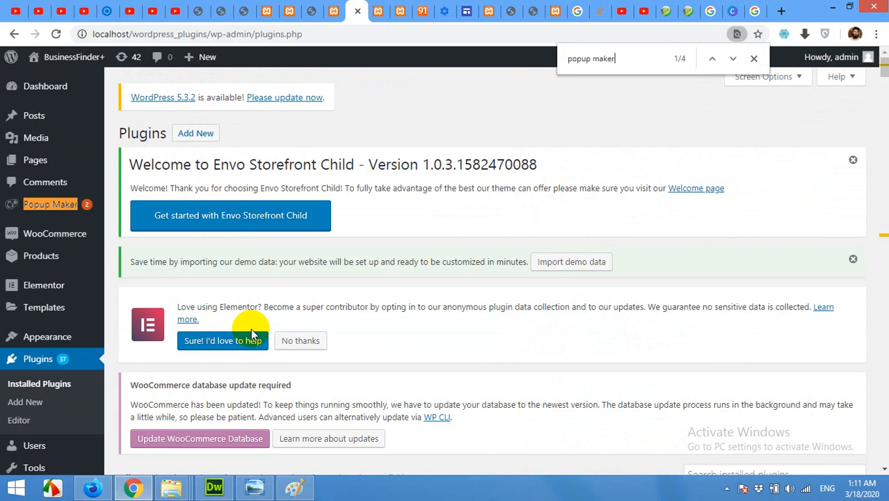
key(Return)
key(Return)
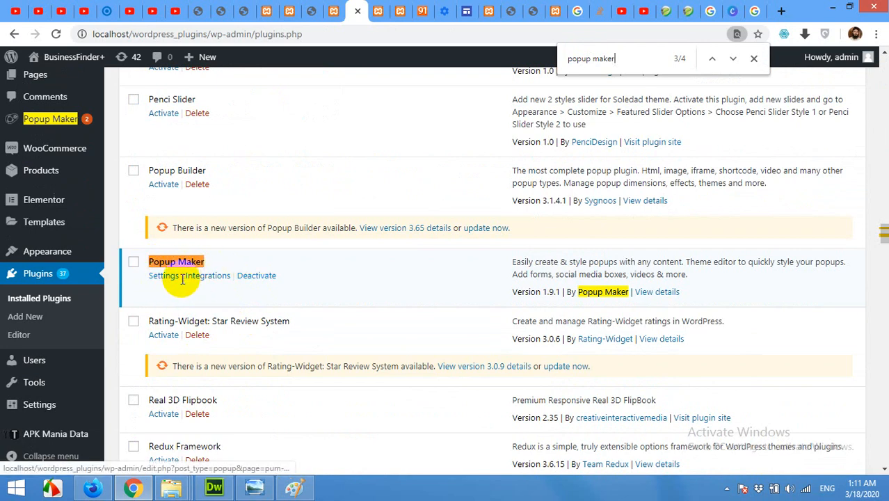
click(753, 59)
- Open the Popup Maker list of all popups and look over the page
click(48, 130)
mouse_move(34, 125)
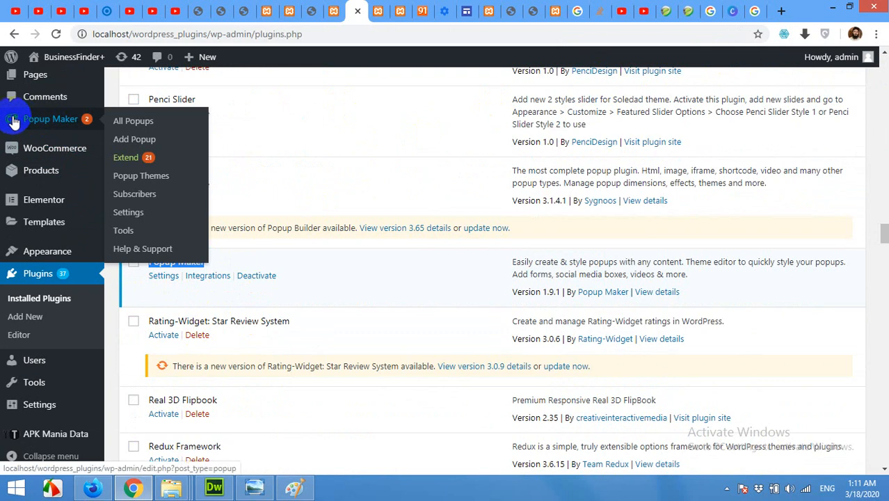
scroll(28, 125, up, 4)
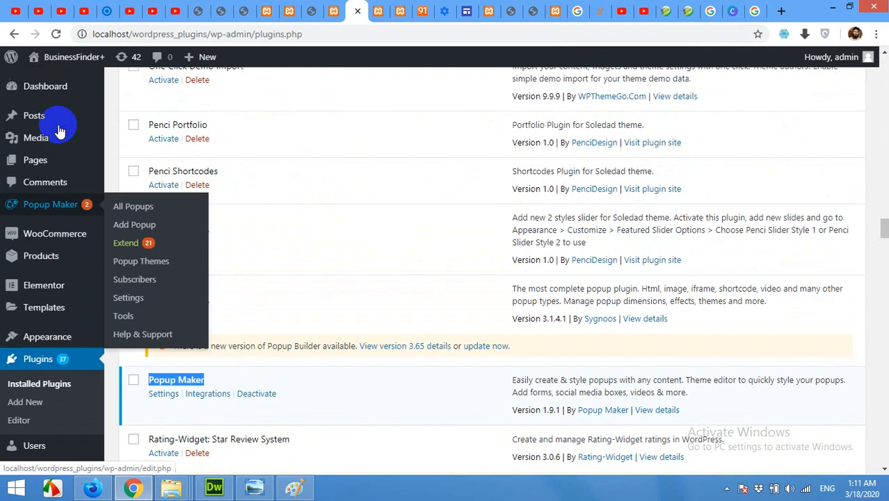
click(34, 210)
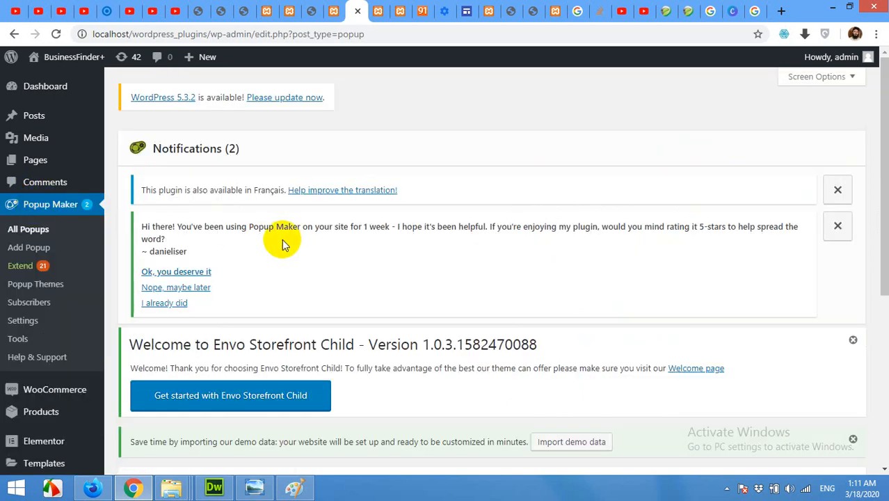
scroll(273, 253, down, 5)
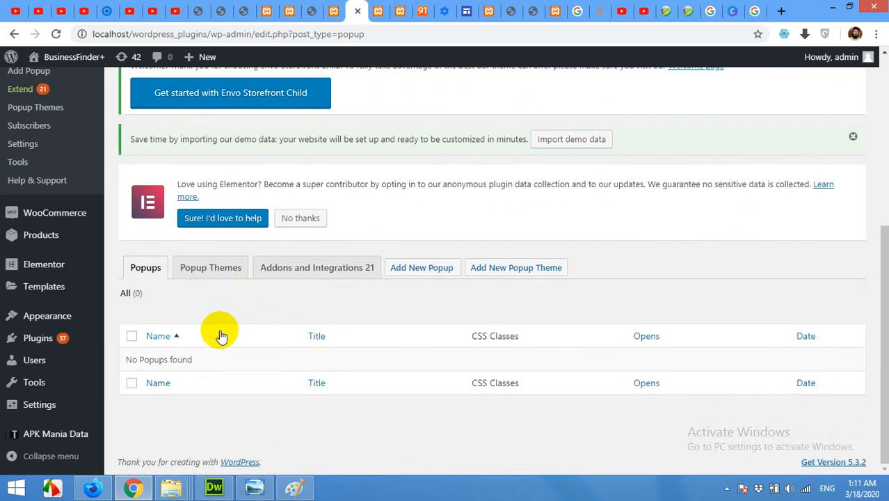
scroll(240, 299, up, 4)
scroll(220, 155, up, 1)
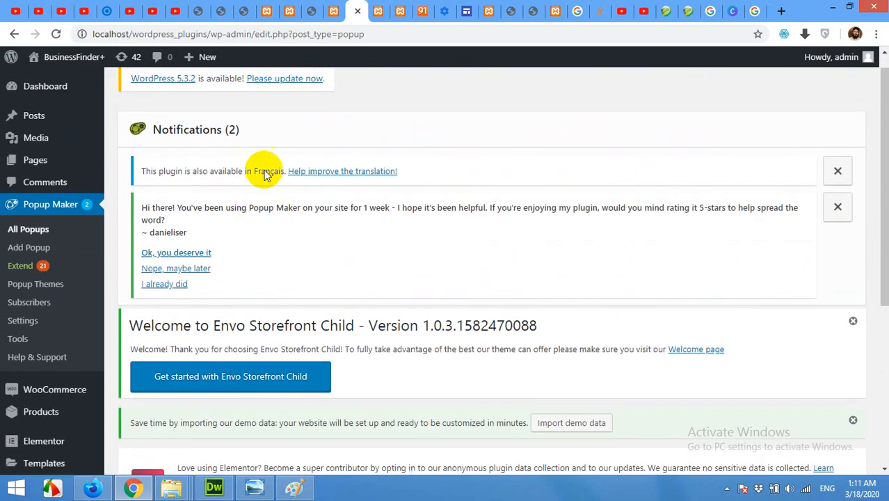
scroll(228, 165, down, 5)
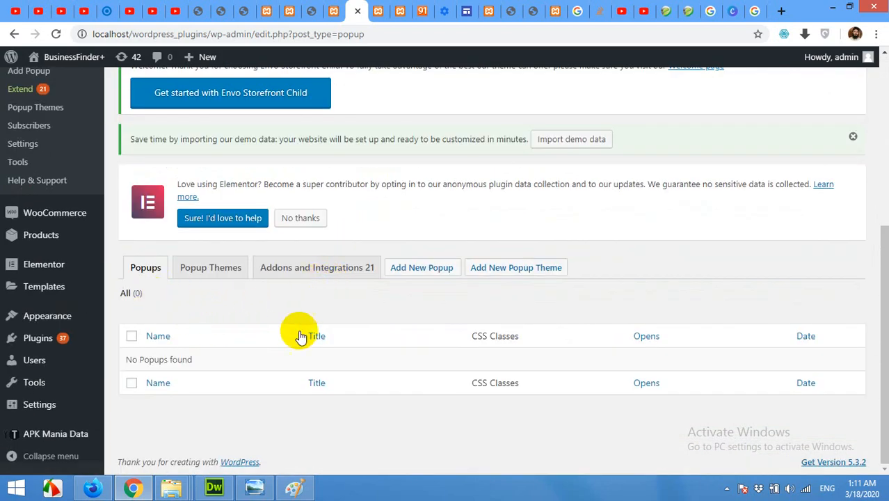
- Create a new popup named "Friday Sale" with the popup title "sale banner"
click(417, 272)
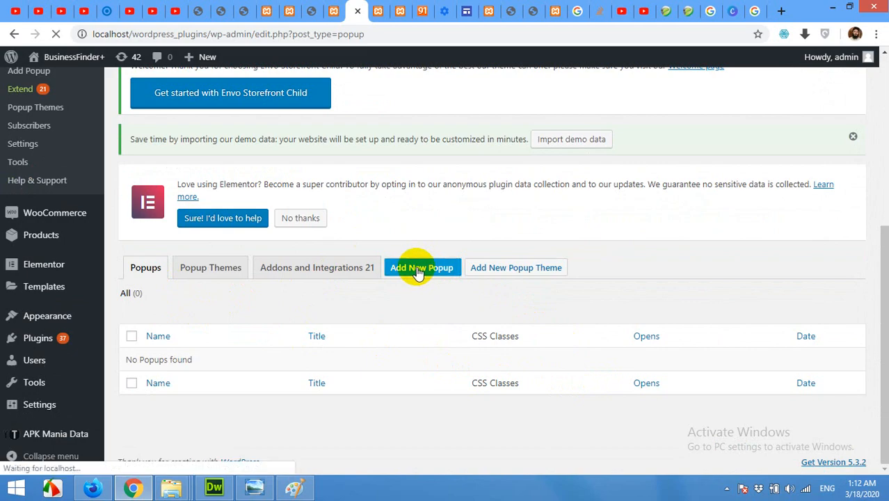
scroll(415, 292, down, 6)
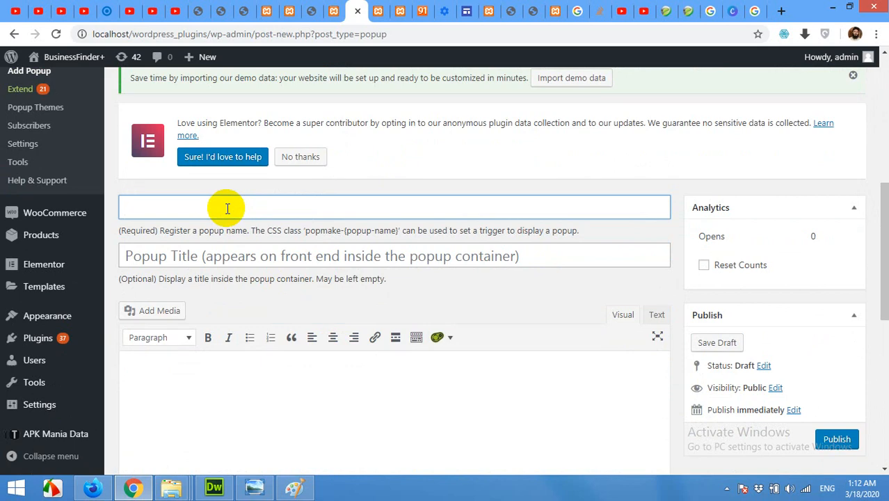
text(leFriday Sale)
click(239, 258)
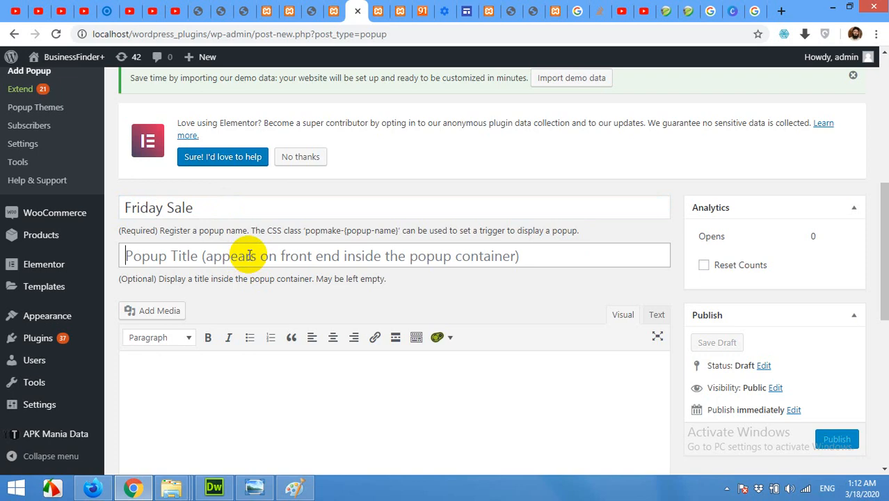
text(sale banner)
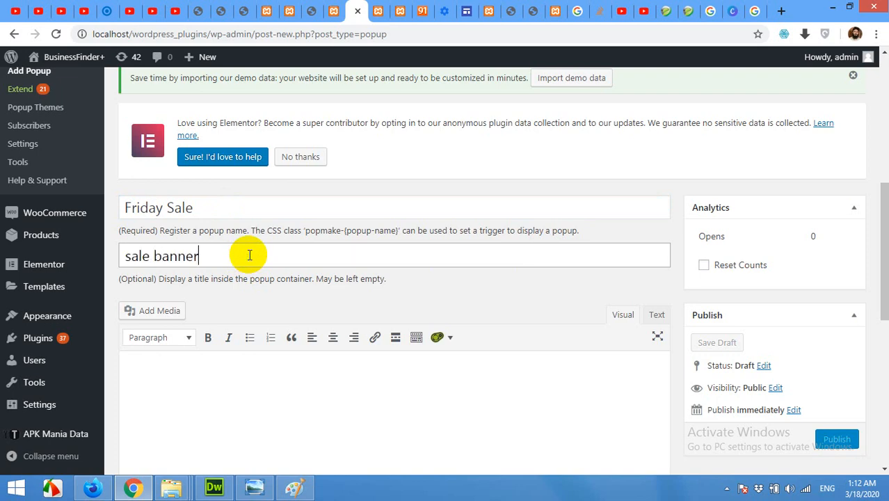
- Upload "popup notification sale.jpg" from the Desktop and insert it into the popup content
scroll(303, 311, down, 2)
click(264, 266)
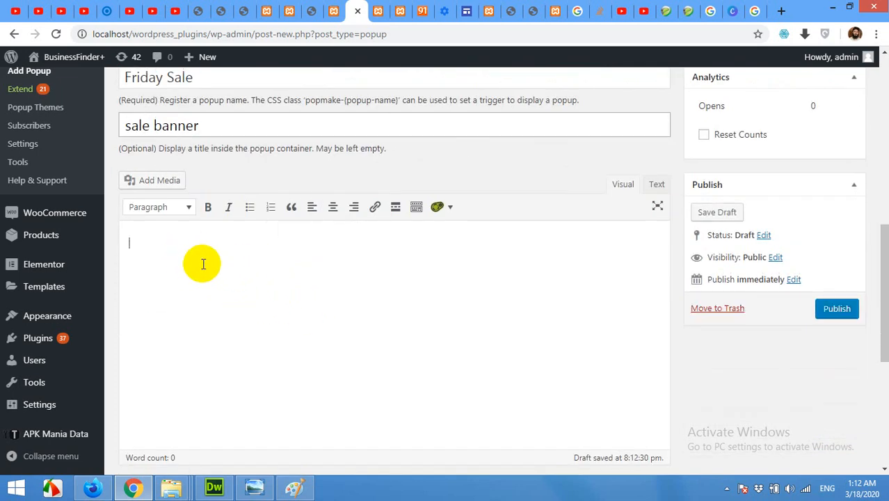
click(152, 184)
click(186, 113)
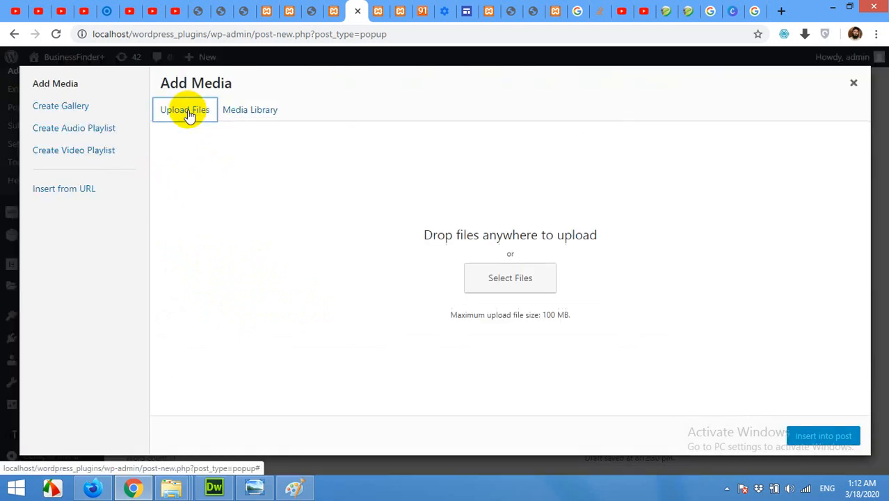
click(500, 279)
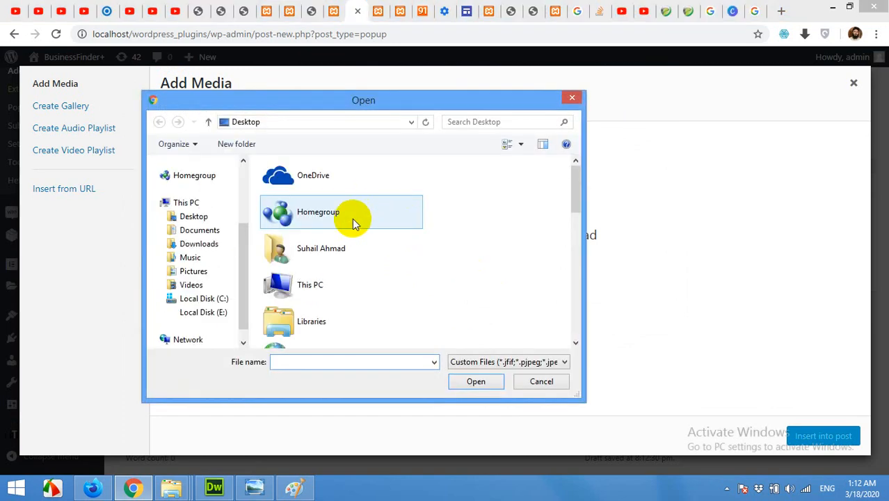
click(351, 221)
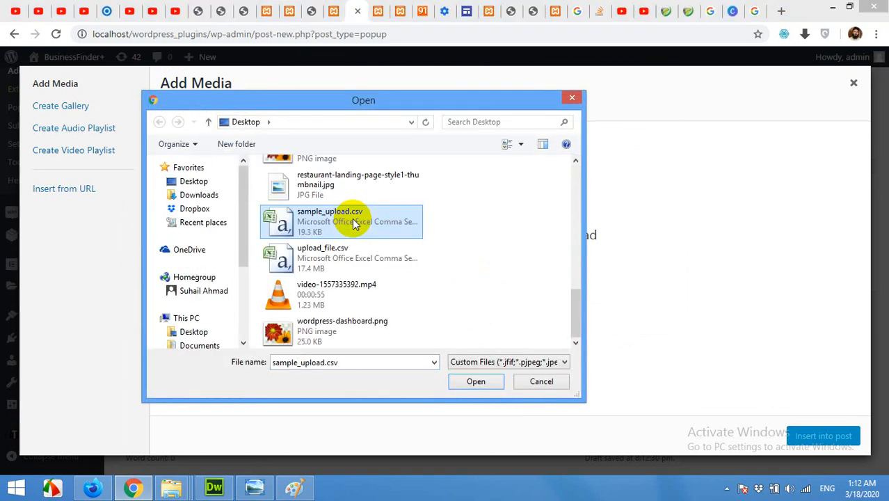
click(367, 182)
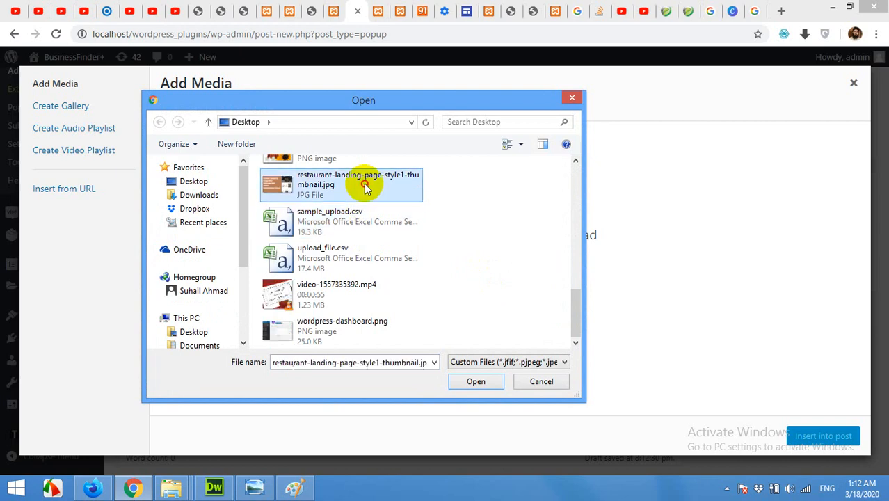
scroll(369, 216, up, 3)
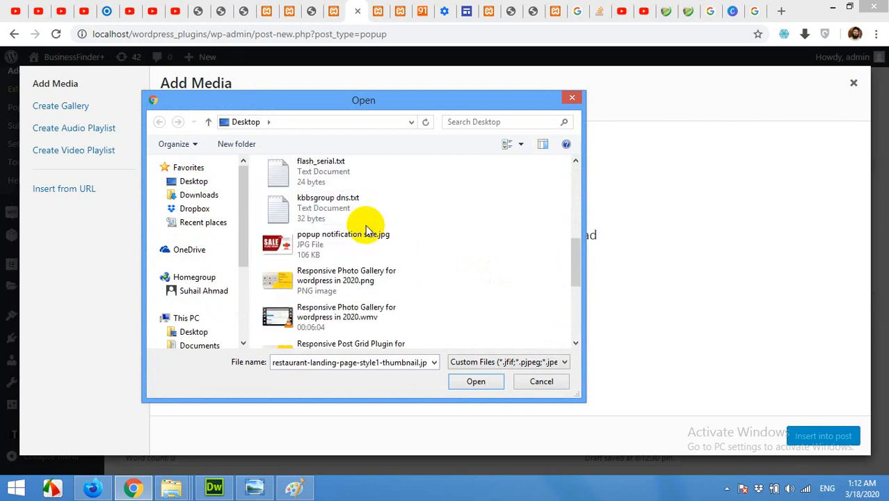
double_click(284, 245)
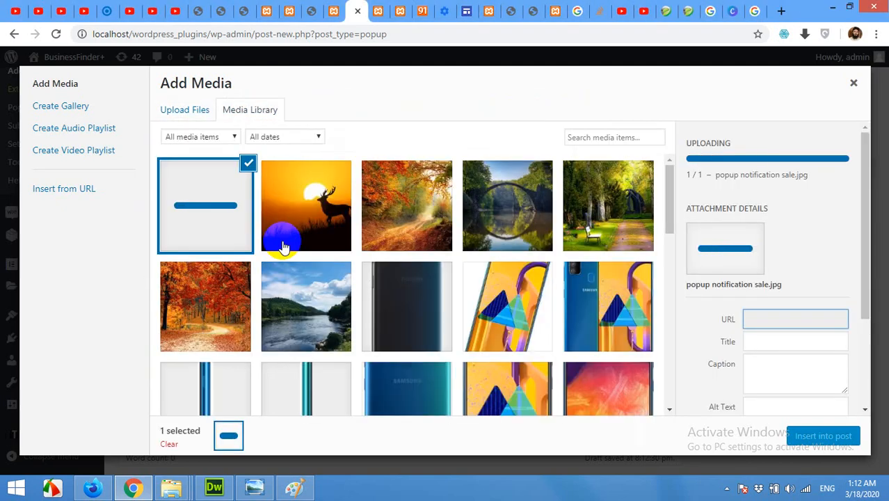
click(808, 442)
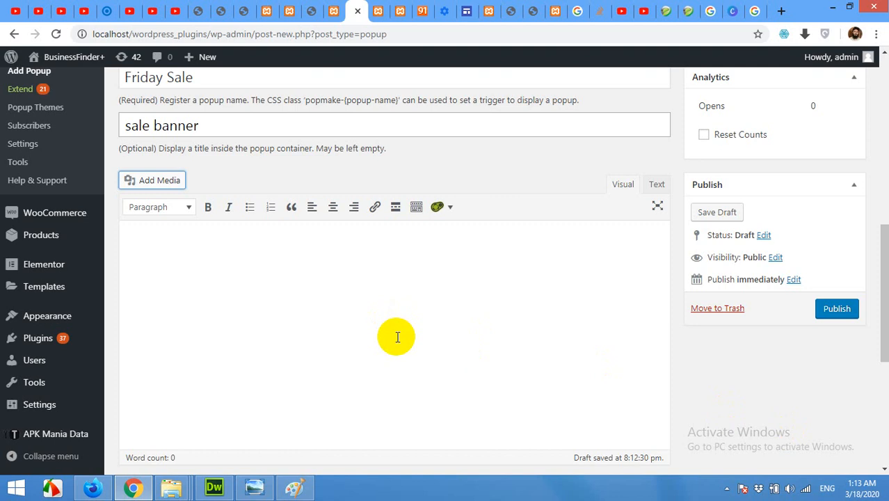
- Set the inserted sale banner image to Full Size – 1000 × 699 and update it
click(232, 310)
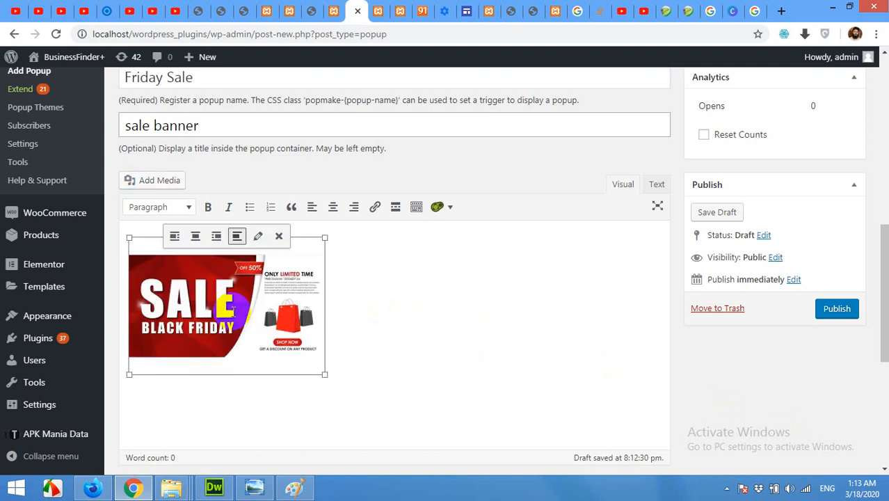
click(261, 239)
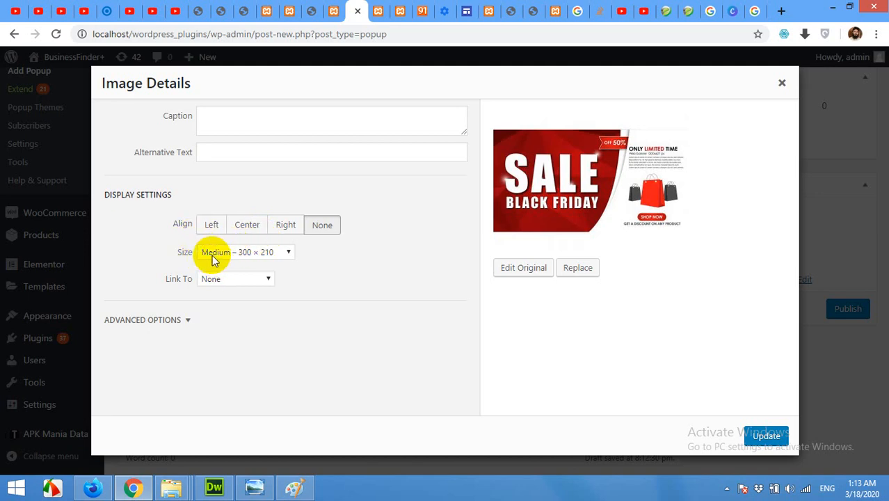
click(234, 254)
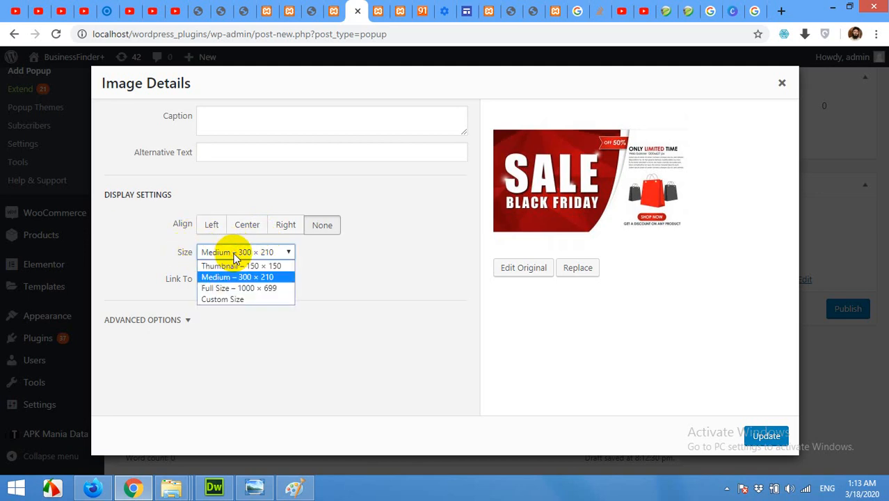
click(225, 289)
click(765, 438)
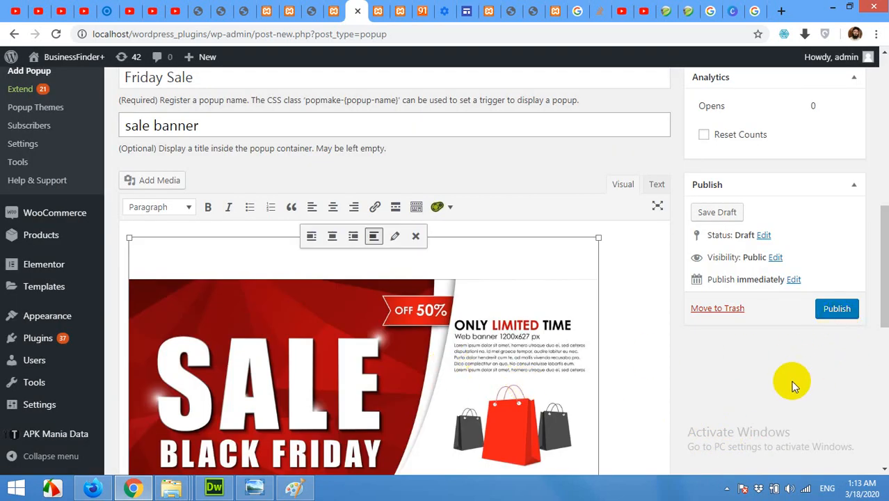
- Add a Time Delay / Auto Open trigger to the popup with a cookie set On Popup Close
scroll(792, 382, down, 7)
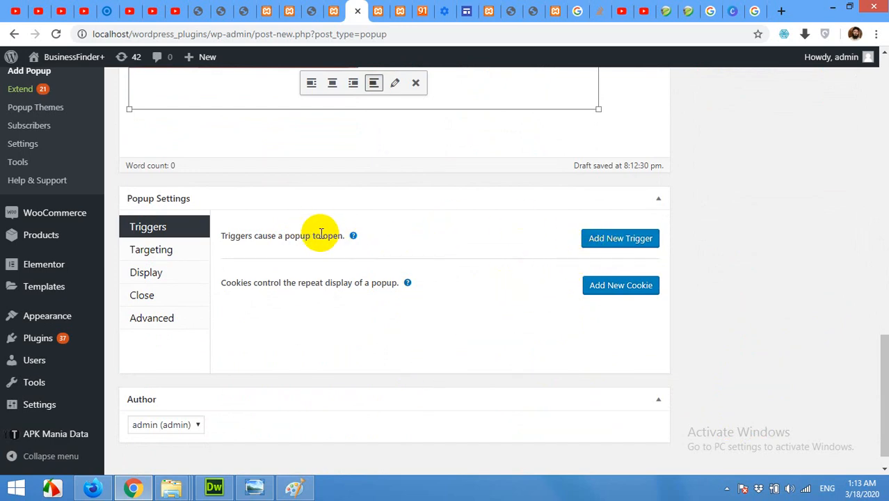
click(603, 241)
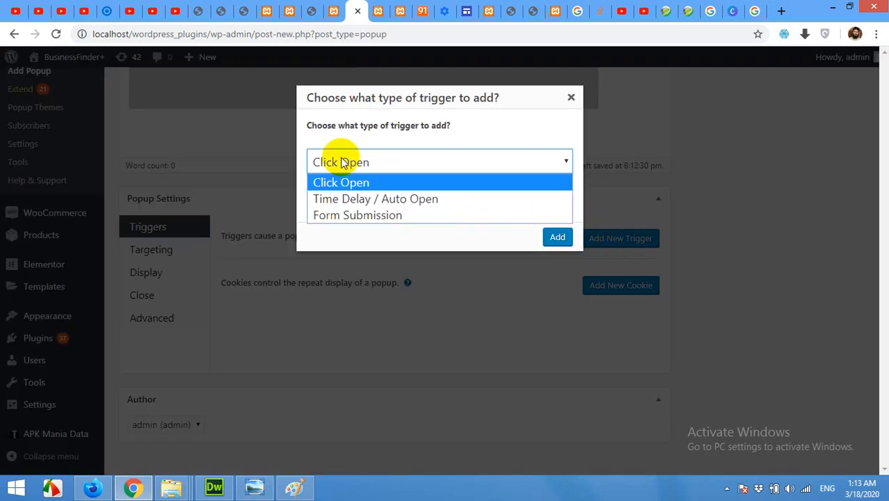
click(347, 203)
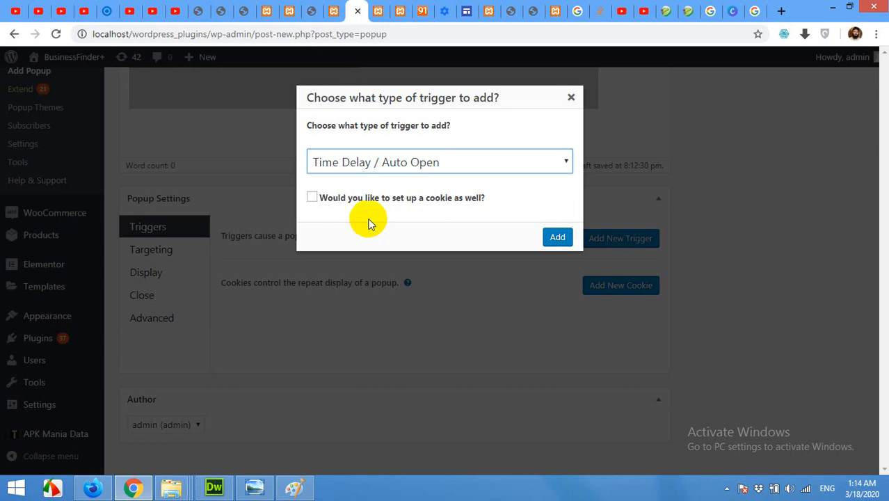
click(312, 198)
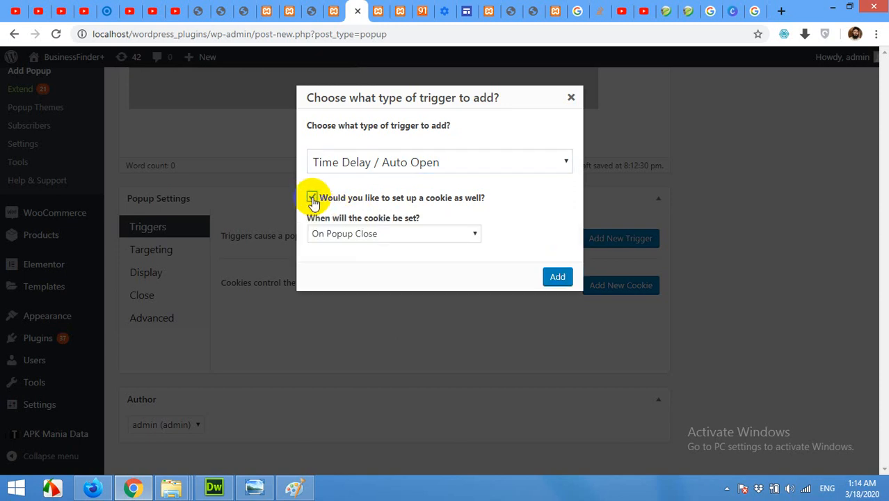
click(319, 236)
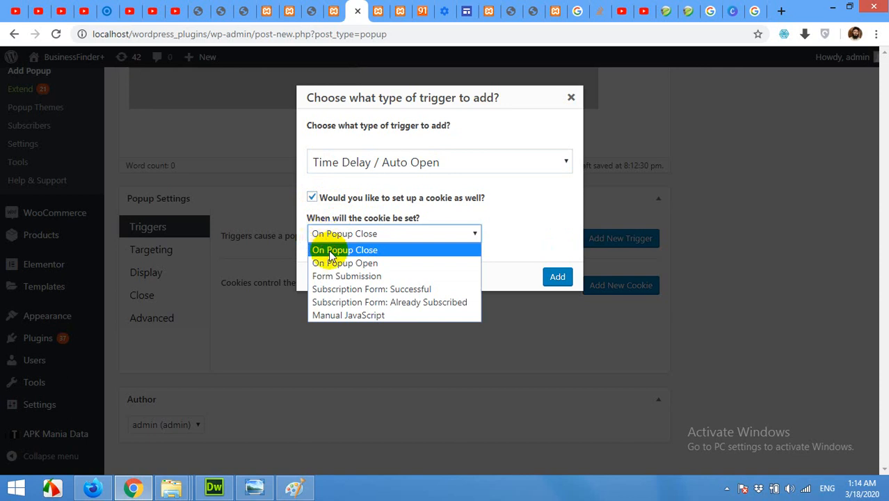
click(322, 248)
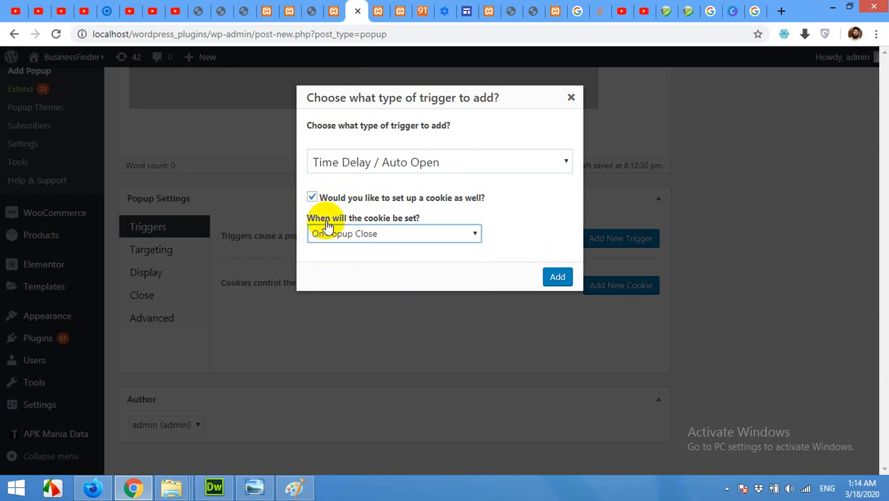
click(558, 278)
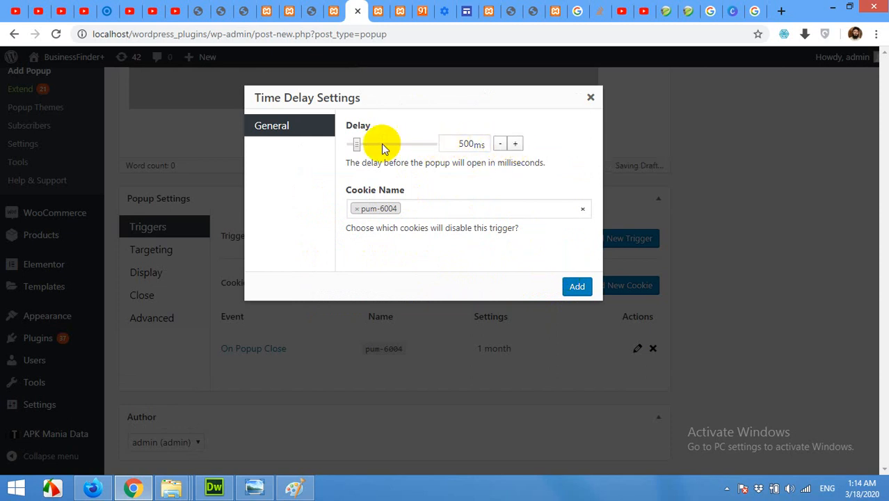
- Set the trigger's delay to 5000 ms, add it, and publish the popup
drag(356, 147, 394, 145)
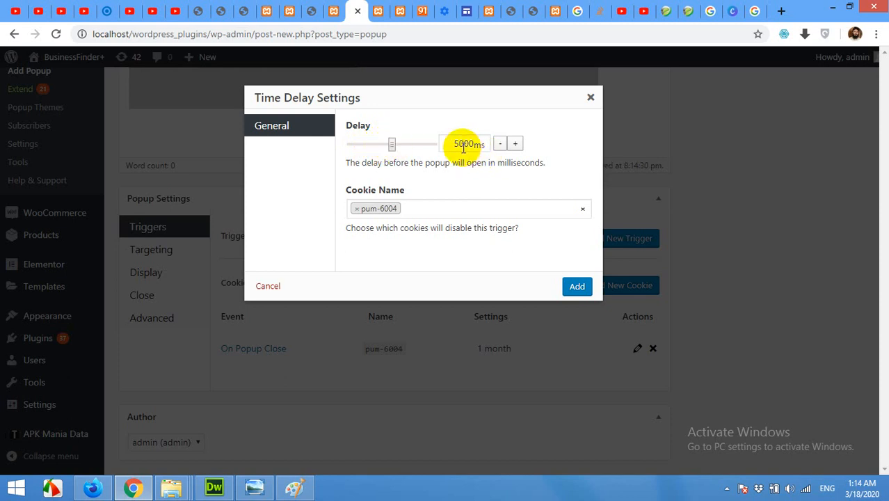
click(576, 287)
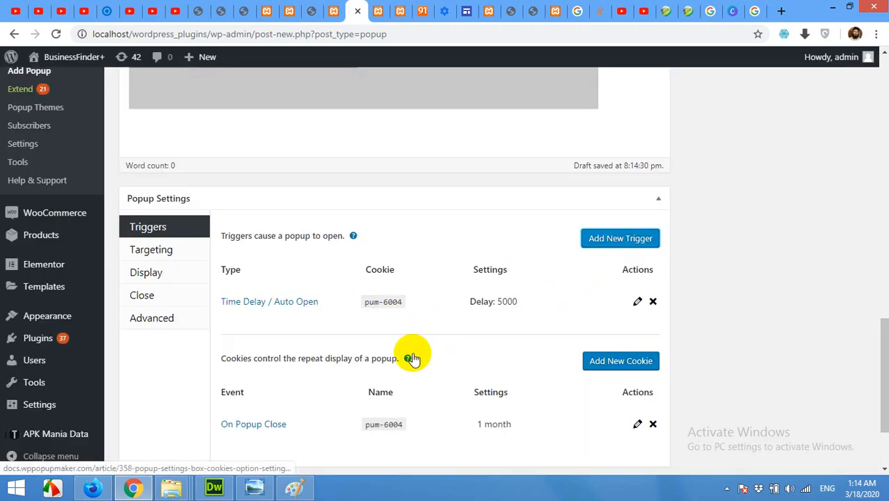
scroll(535, 381, up, 5)
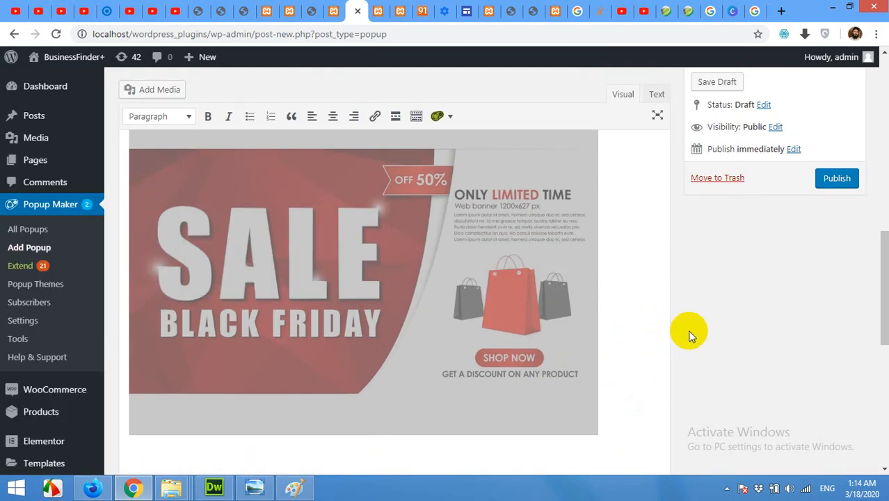
click(837, 178)
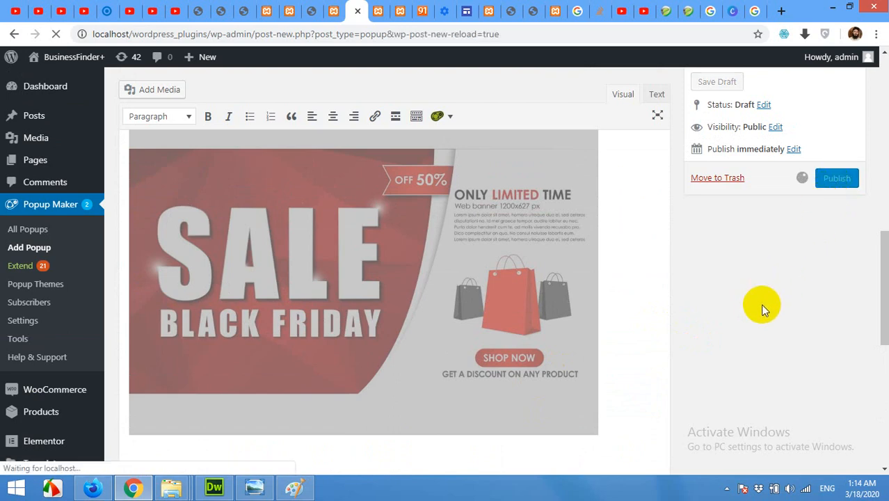
- Reload the Samsung Galaxy A50 product page, view the sale banner popup when it opens, and close it
key(ctrl+Tab)
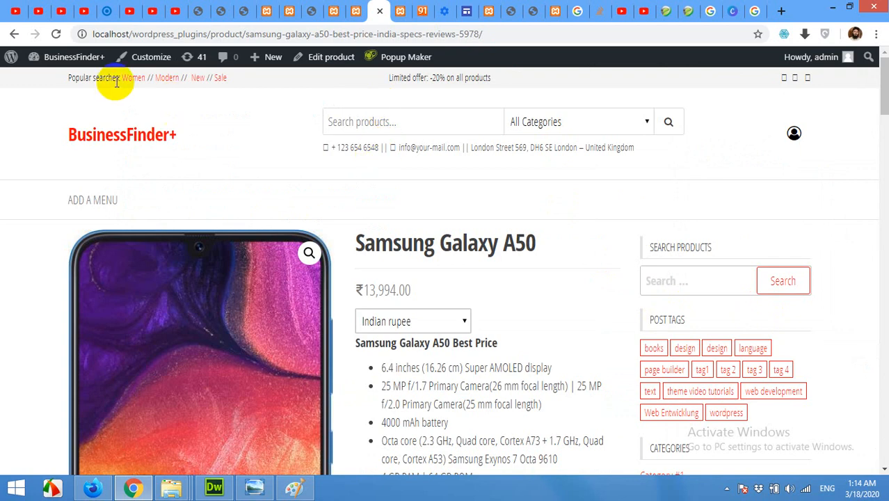
click(56, 33)
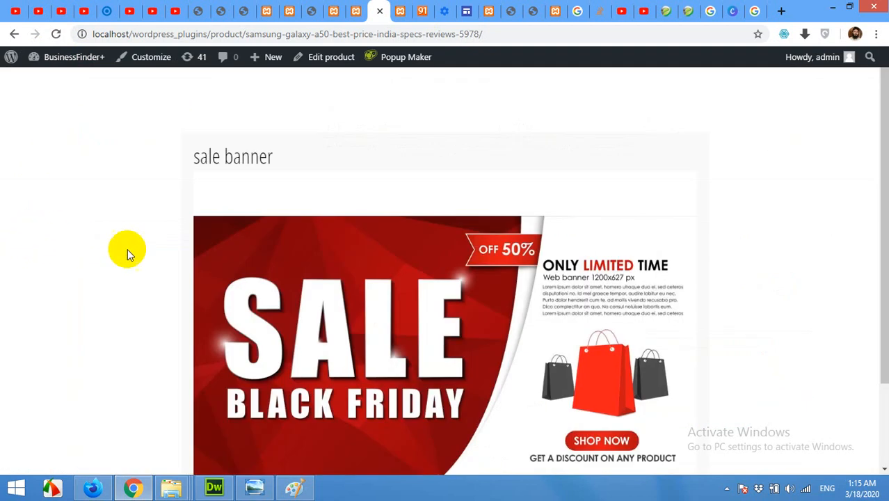
click(421, 252)
scroll(368, 254, down, 2)
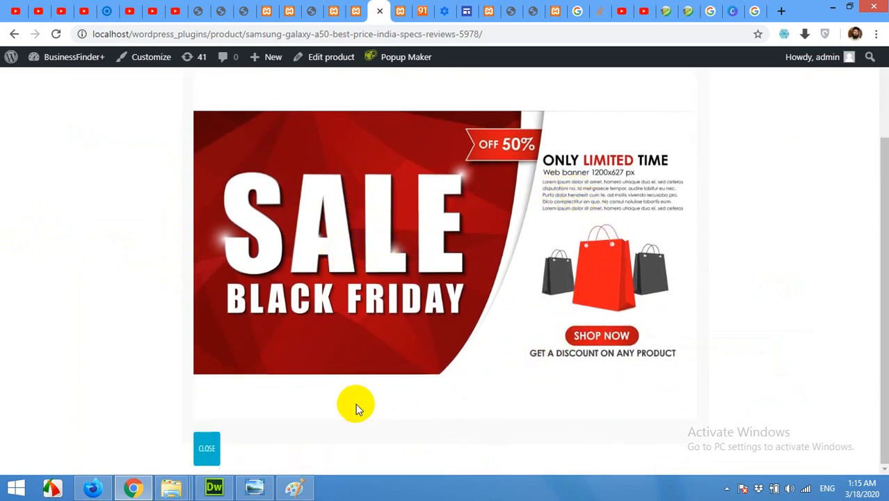
click(208, 449)
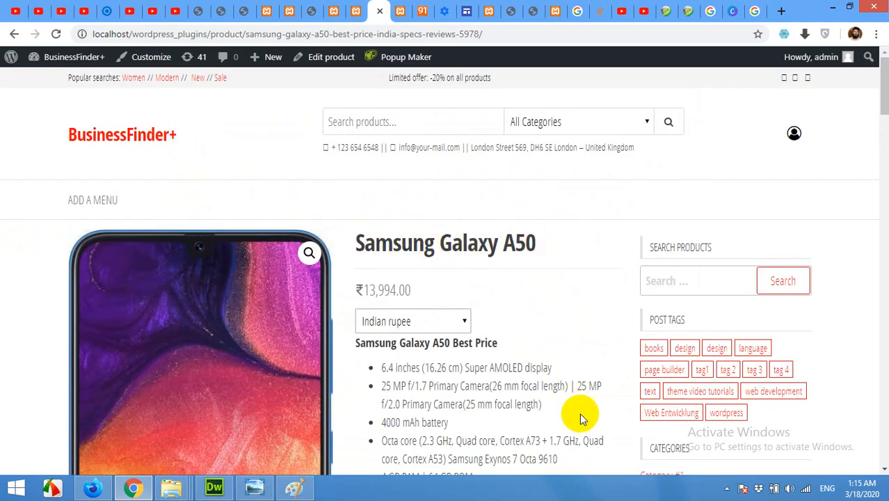
- Reload the product page again to check whether the popup reappears after having been closed
scroll(579, 413, down, 4)
scroll(532, 351, up, 4)
click(56, 34)
scroll(487, 280, down, 2)
scroll(488, 279, up, 2)
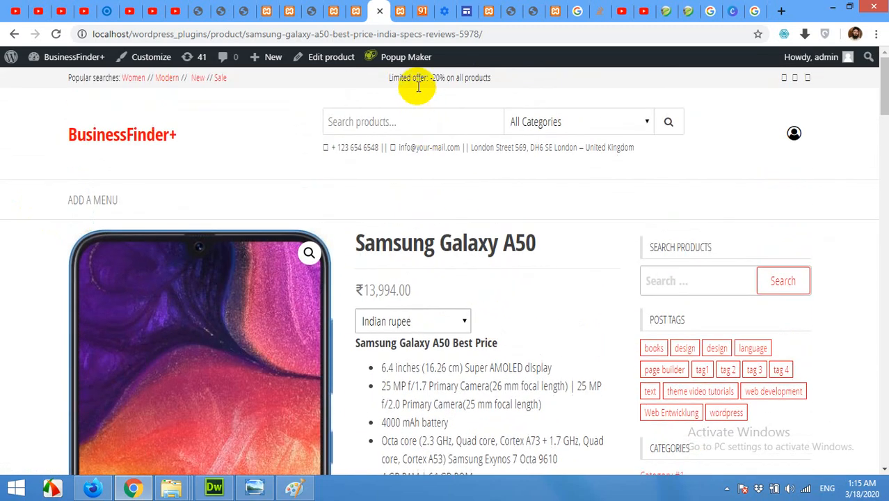
- Return to the popup editor and delete the On Popup Close cookie from the popup's trigger settings
click(355, 8)
scroll(446, 261, down, 6)
scroll(448, 264, down, 10)
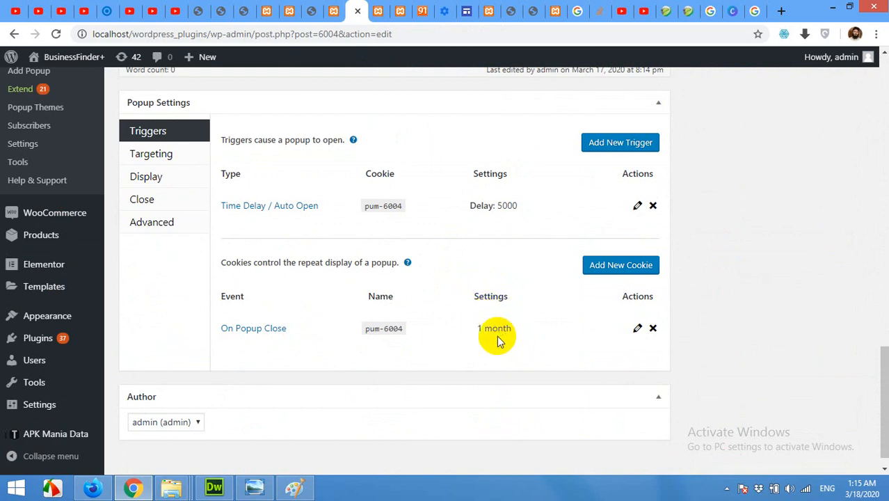
click(651, 329)
click(509, 106)
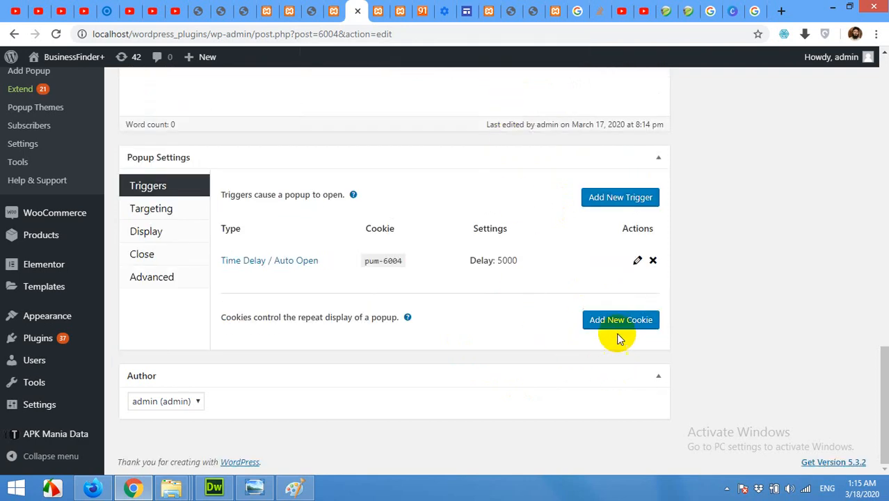
- Save the Time Delay / Auto Open trigger with an empty cookie name and update the published popup
click(638, 261)
click(292, 259)
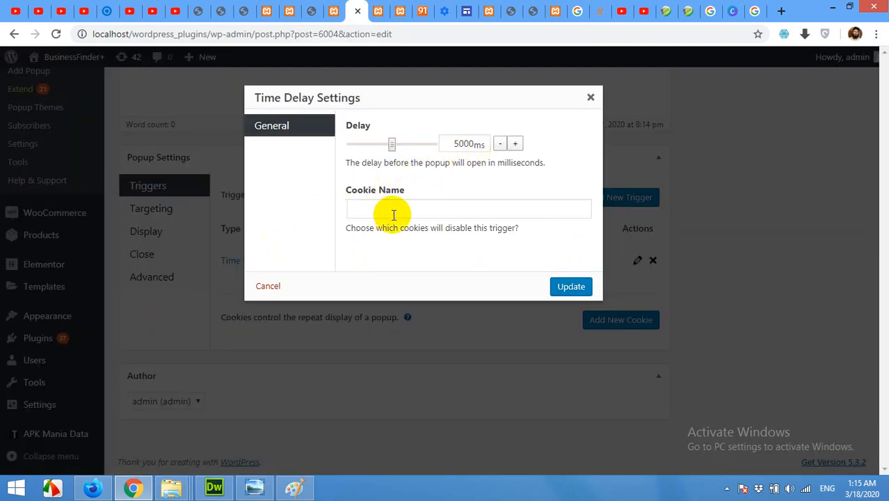
click(572, 288)
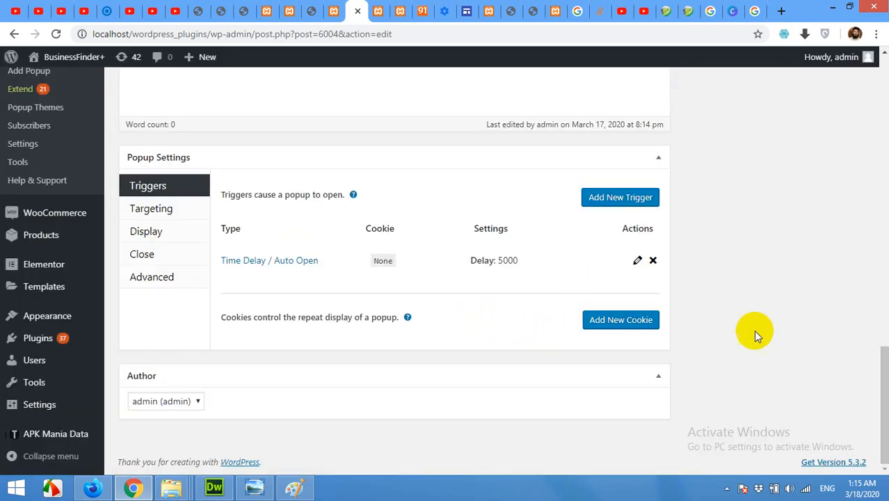
scroll(753, 331, up, 5)
click(833, 127)
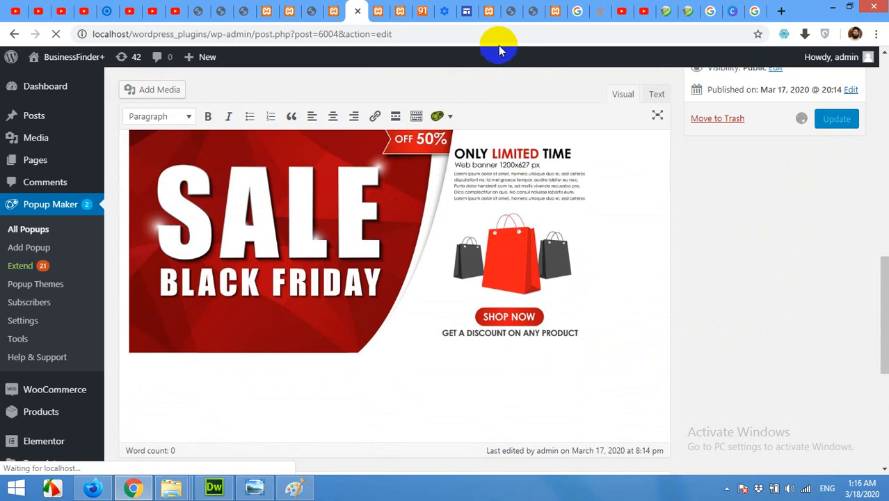
- Reload the Samsung Galaxy A50 product page to check the popup without its cookie, and close the popup
click(376, 8)
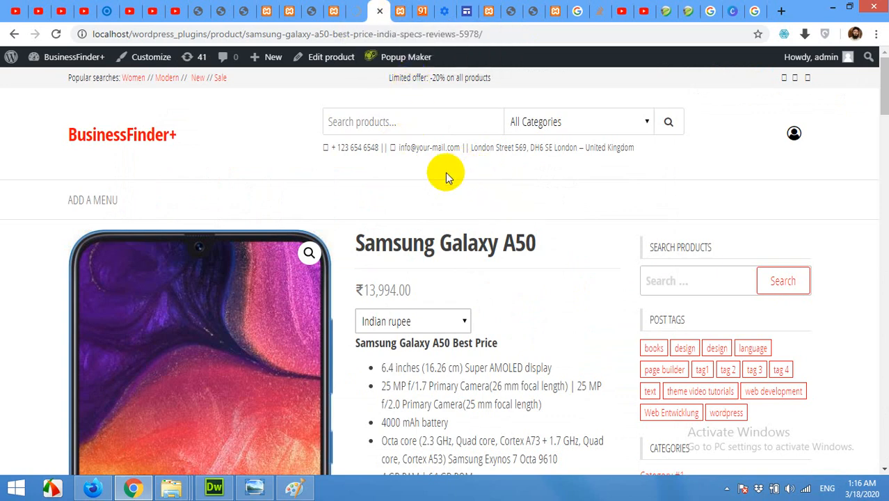
click(356, 10)
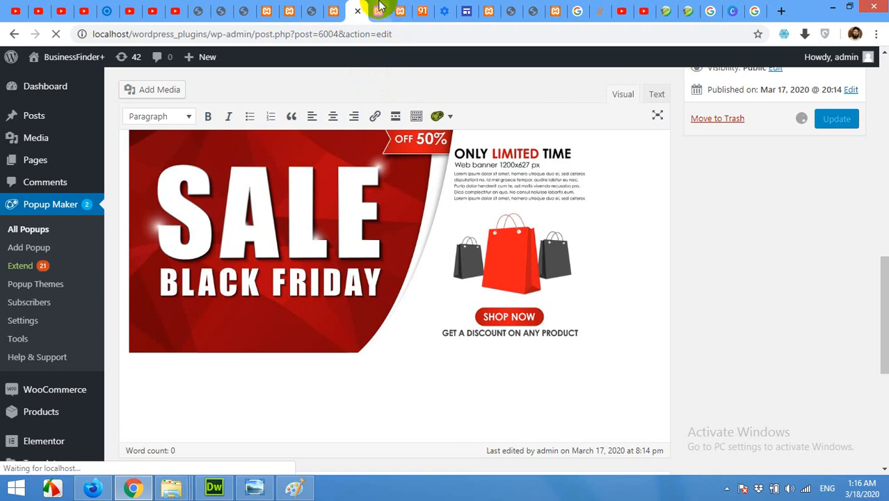
key(ctrl+Tab)
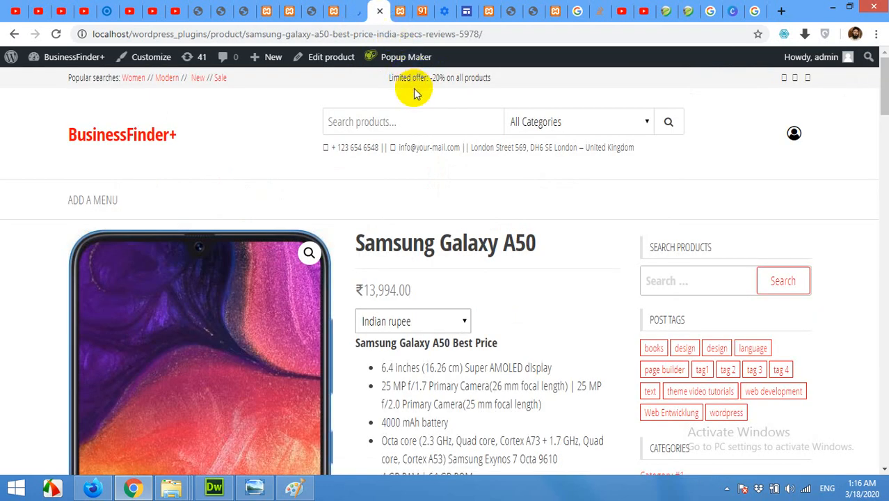
click(56, 34)
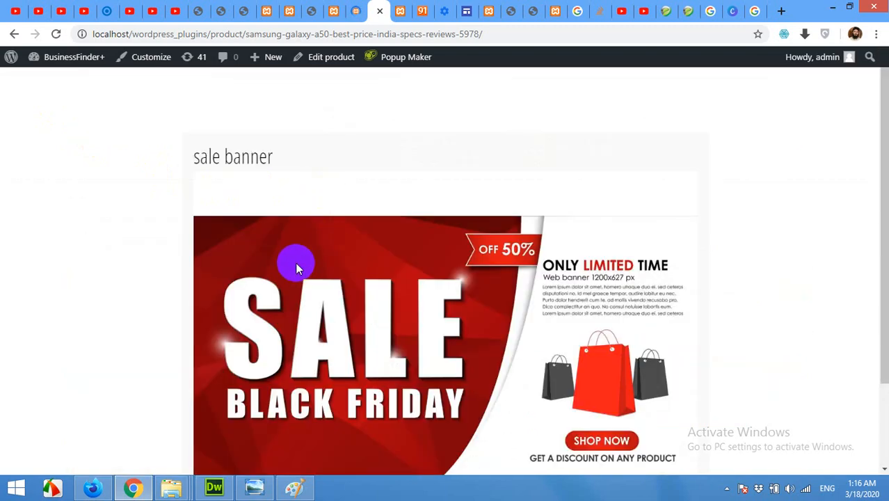
scroll(316, 300, down, 2)
click(209, 448)
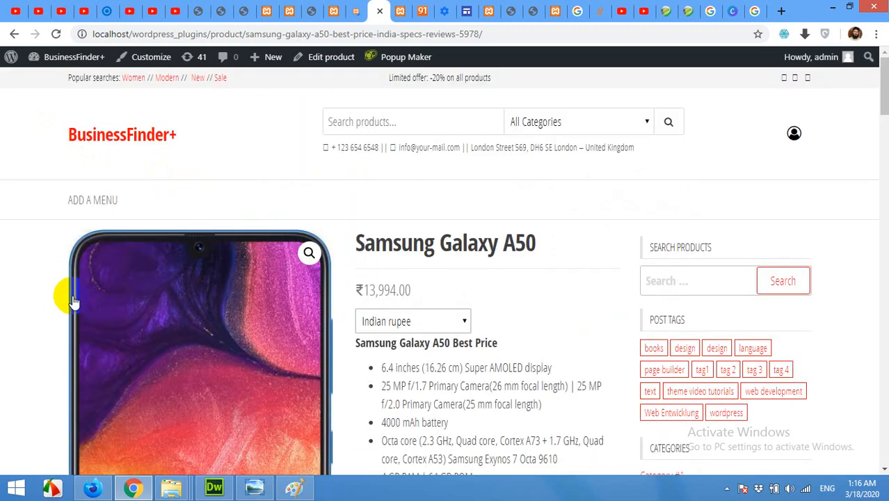
scroll(15, 331, down, 2)
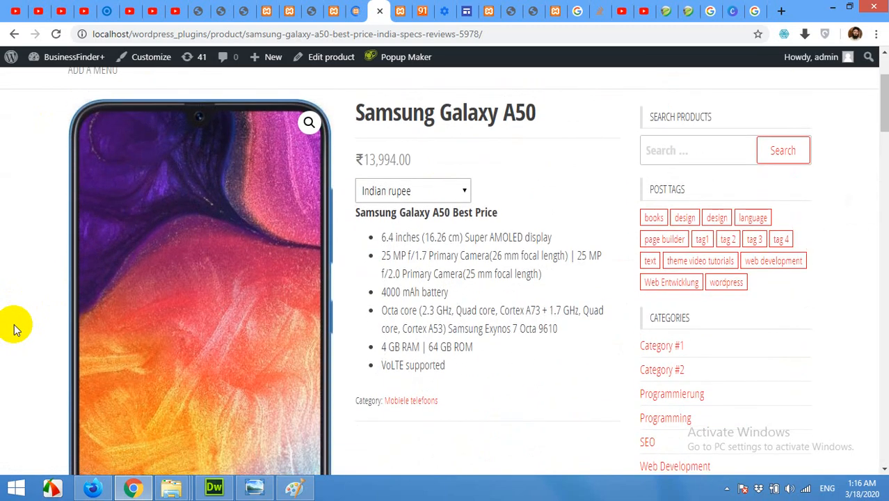
scroll(15, 331, up, 2)
- Switch to Firefox, review the YouTube video page's description and comments area, and return to Chrome
click(92, 487)
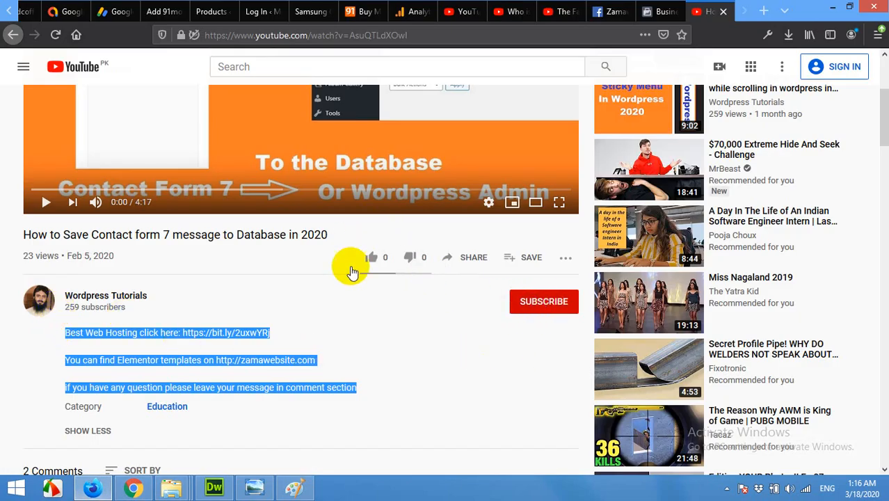
click(374, 326)
scroll(355, 327, up, 2)
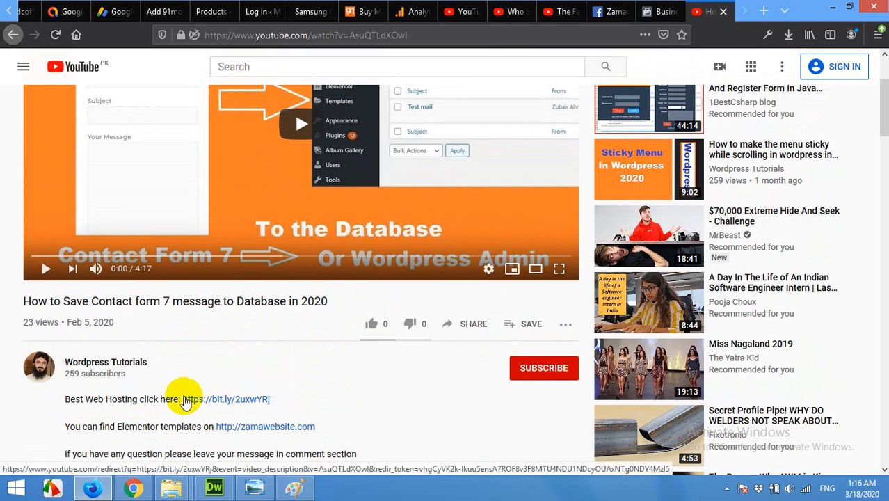
scroll(317, 393, up, 2)
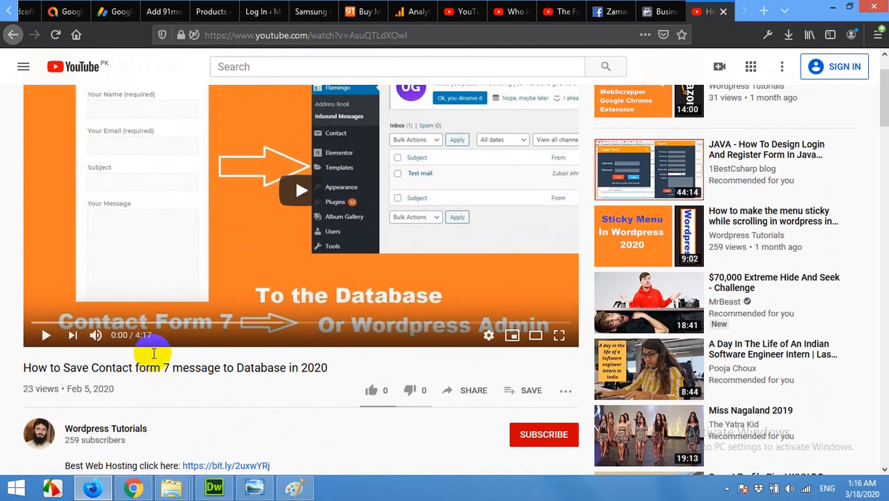
scroll(84, 341, up, 2)
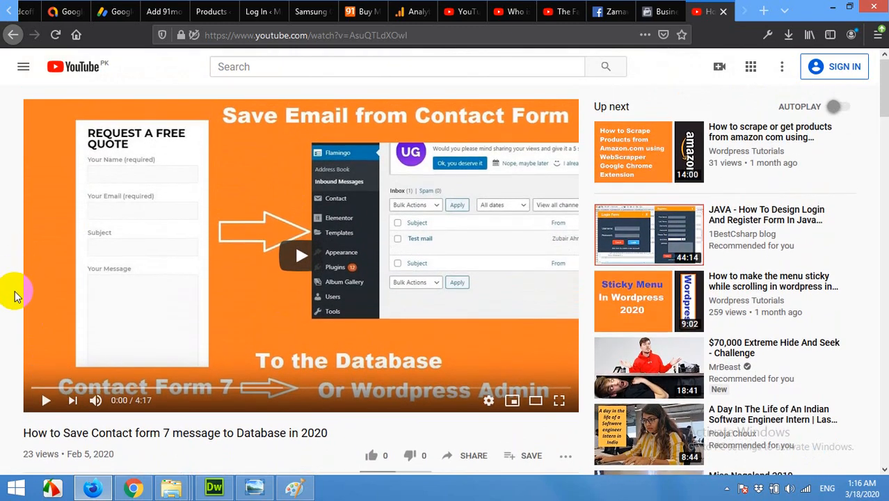
scroll(56, 327, down, 6)
scroll(119, 348, down, 1)
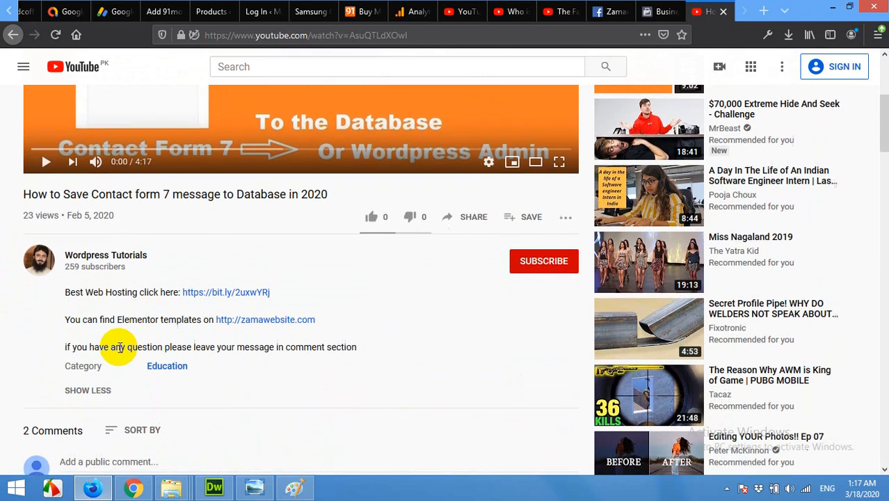
scroll(119, 347, down, 1)
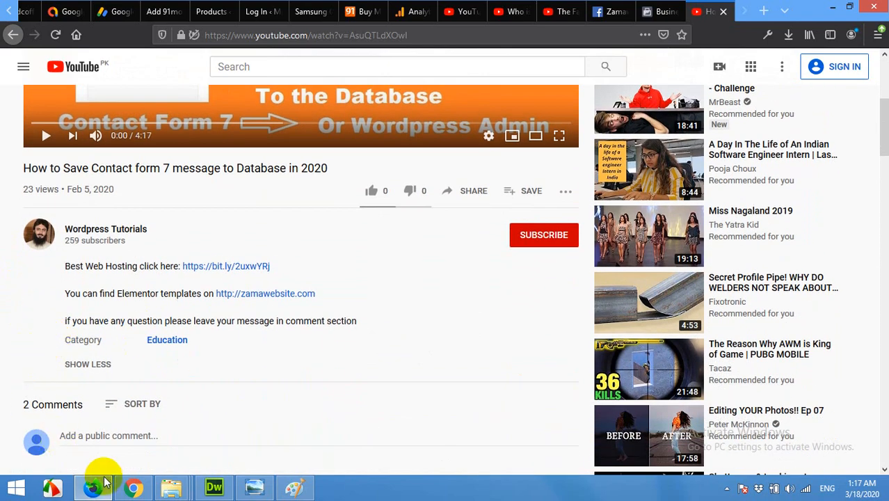
scroll(231, 416, up, 4)
click(134, 489)
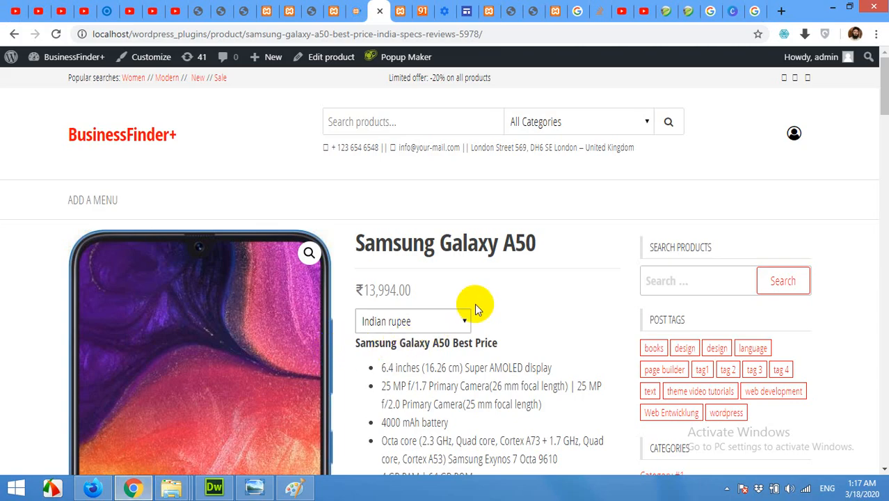